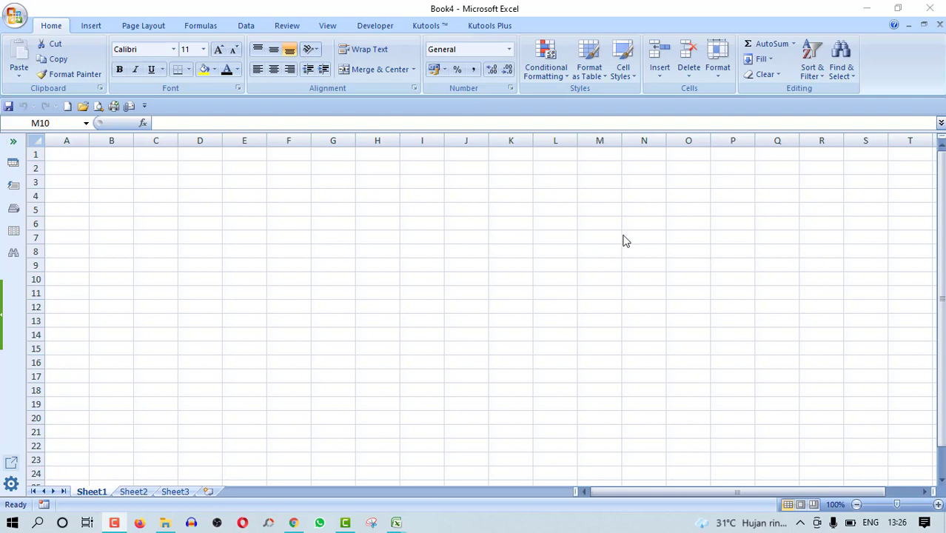
Enter the labels "NAMA :" in cell H6 and "TTL :" in cell H7
left_click(378, 222)
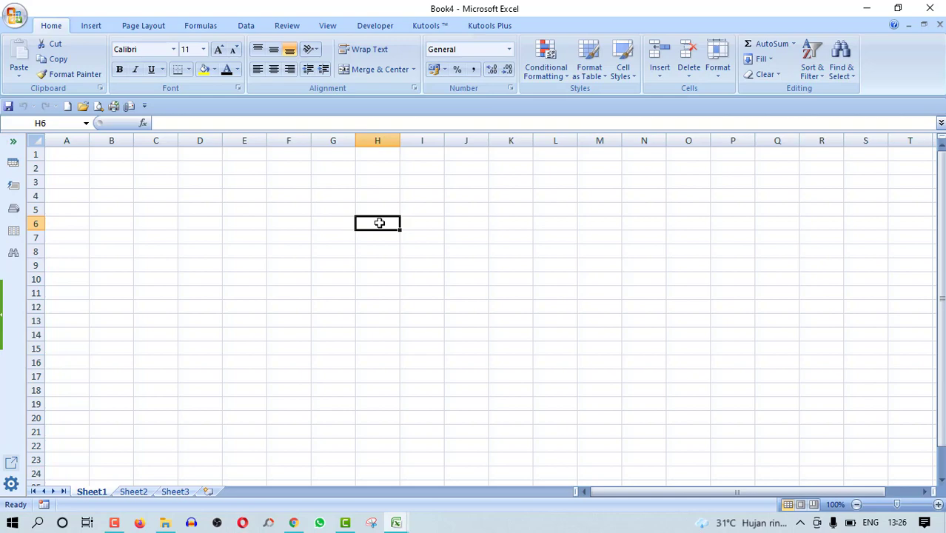
type("NAMA")
key("Return")
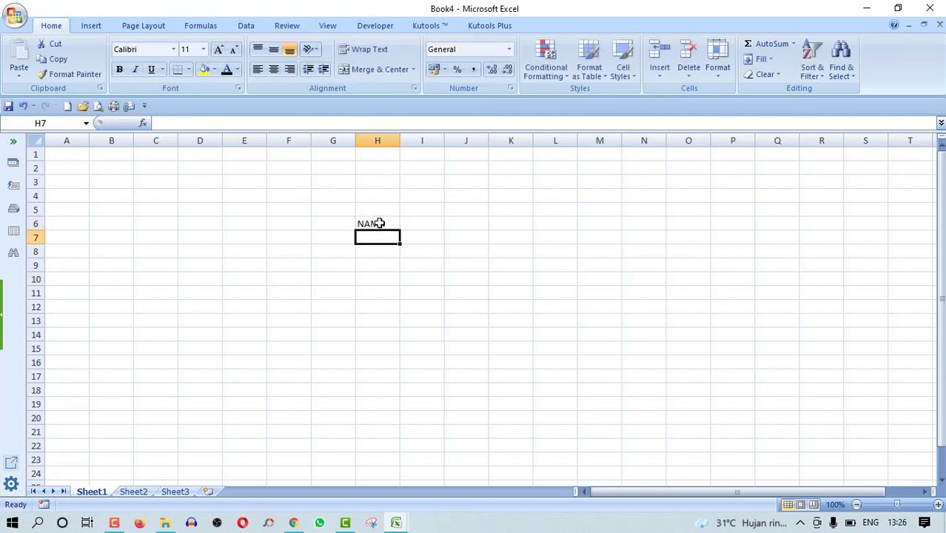
left_click(378, 222)
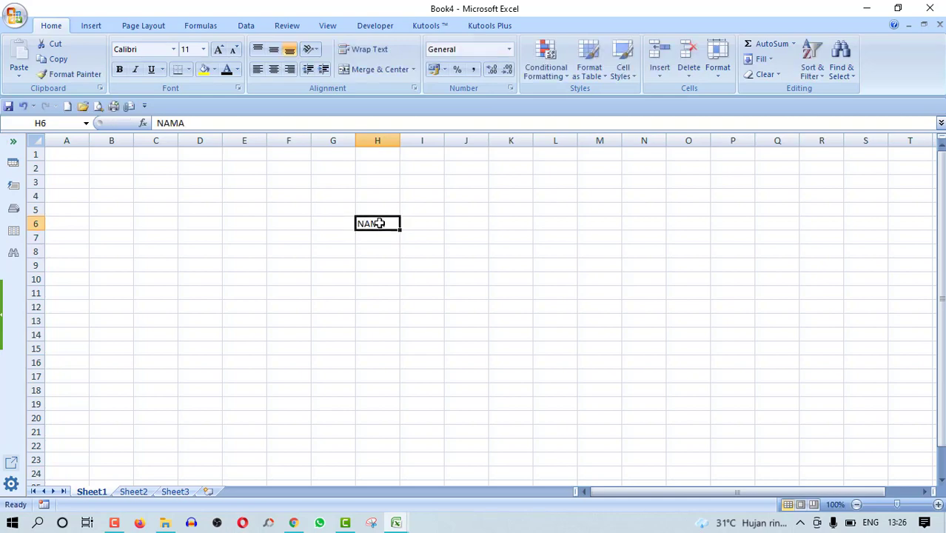
left_click(308, 127)
type(":")
key("Return")
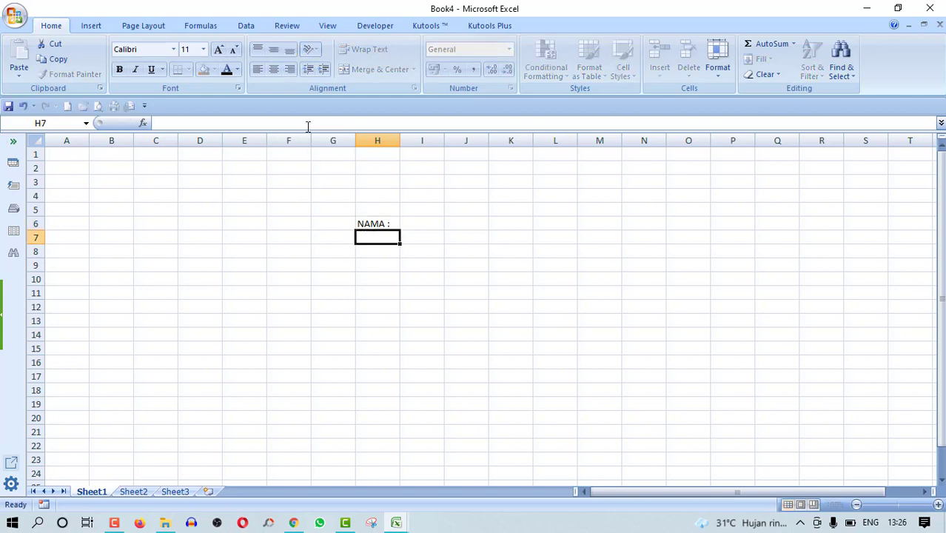
type("TTL :")
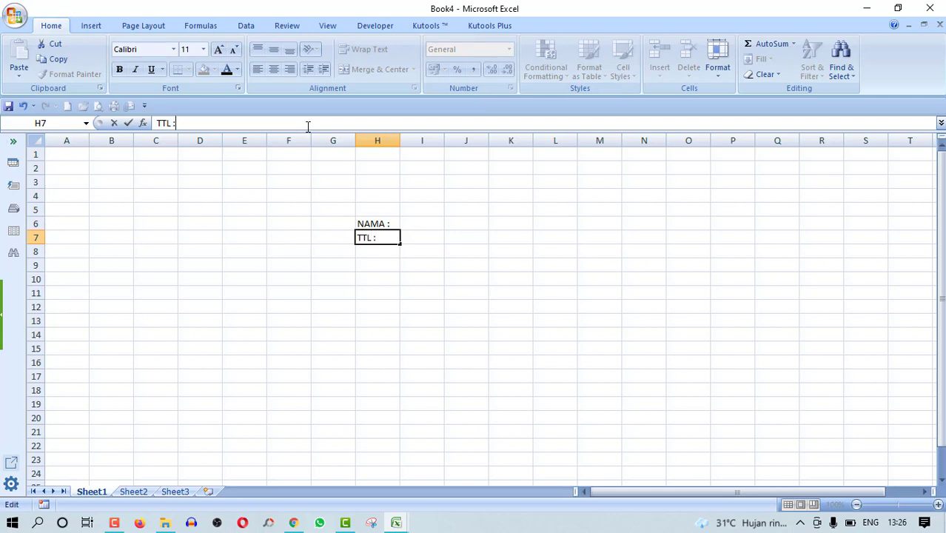
key("Return")
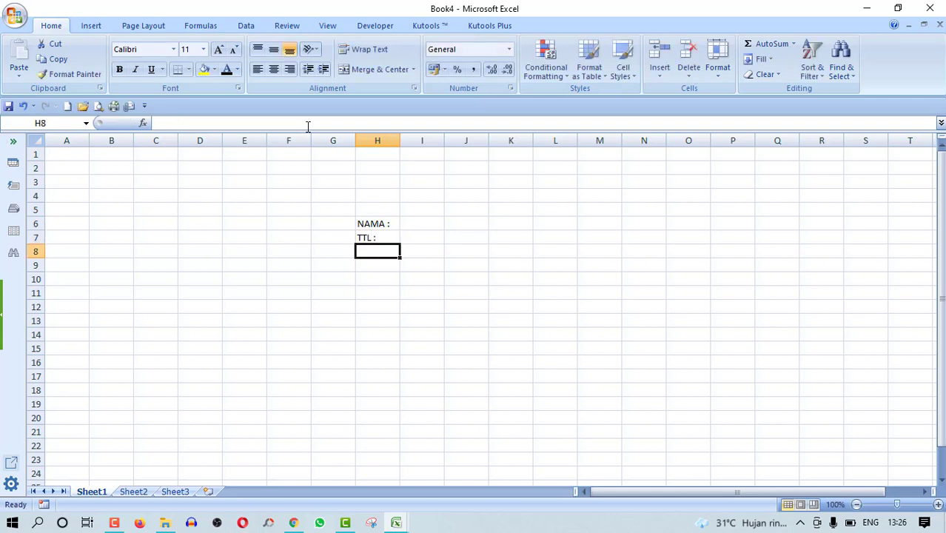
Clear the labels with colons from cells H6 and H7
left_click(377, 223)
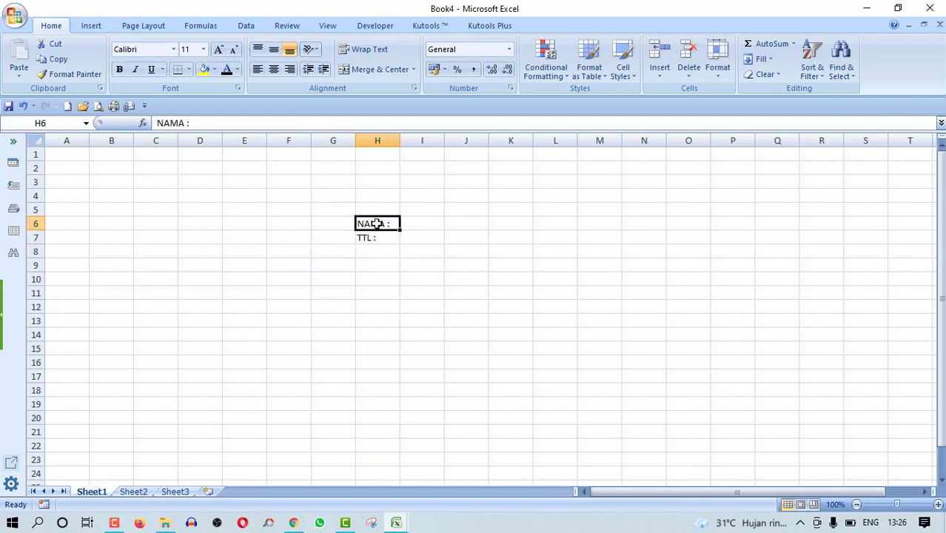
key("Down")
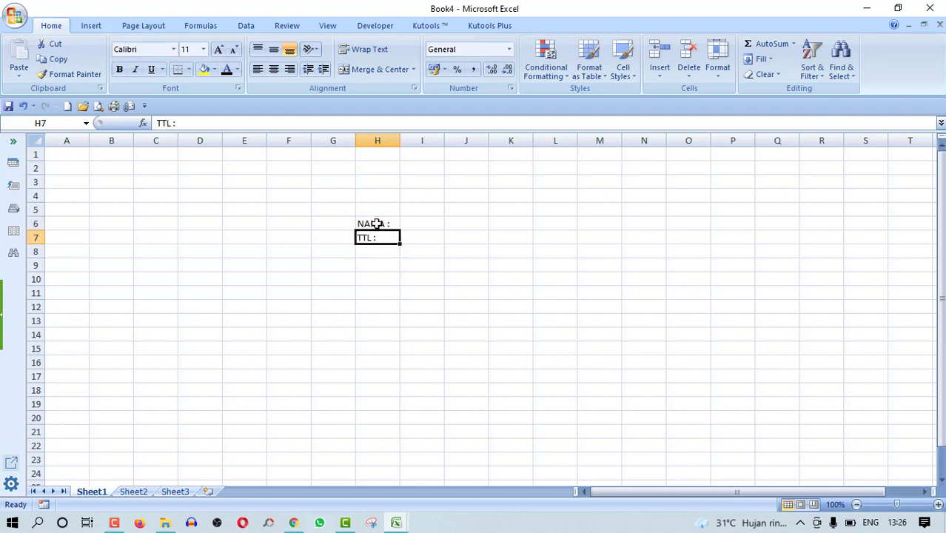
left_click(376, 223)
key("Delete")
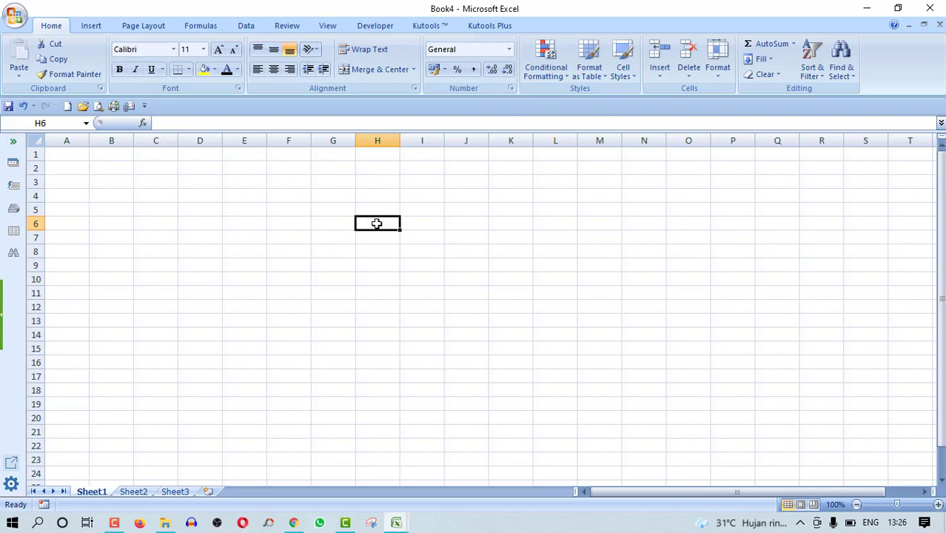
Enter the labels NAMA, TTL and JENIS KELAMIN without colons in cells H6 to H8
type("na")
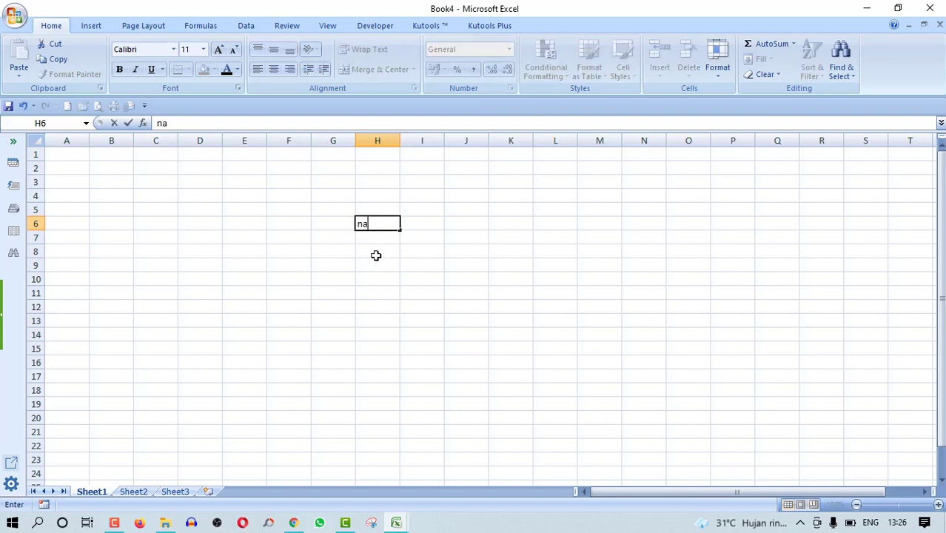
type("NAMA")
key("Return")
type("TTL")
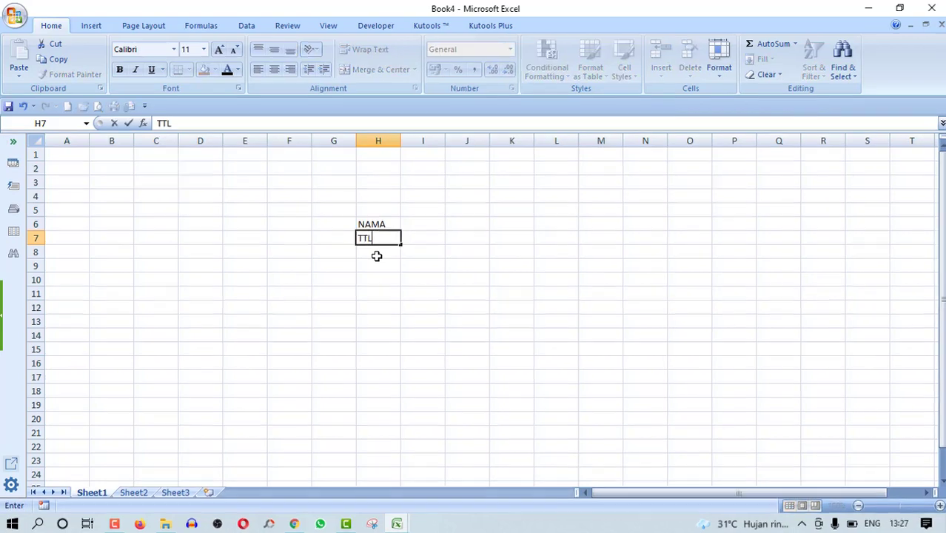
key("Return")
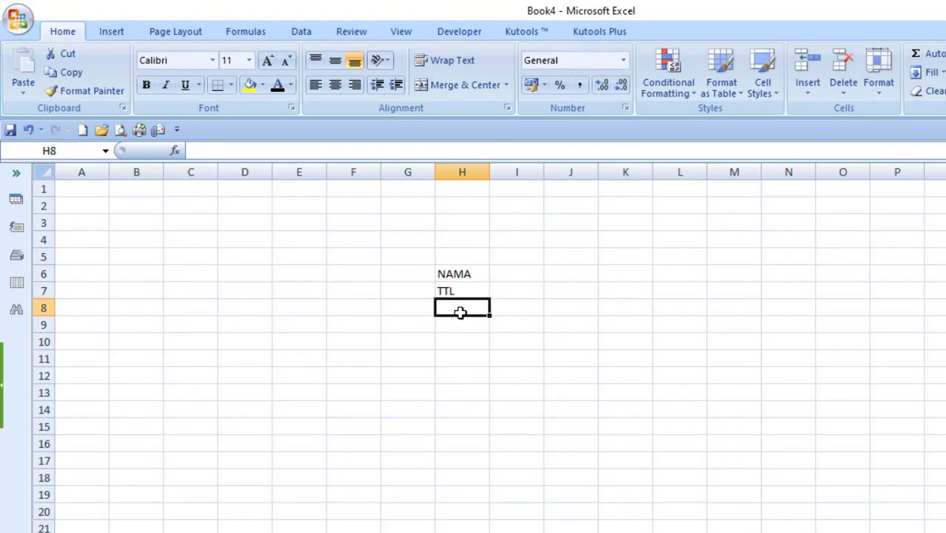
type("JENIS K")
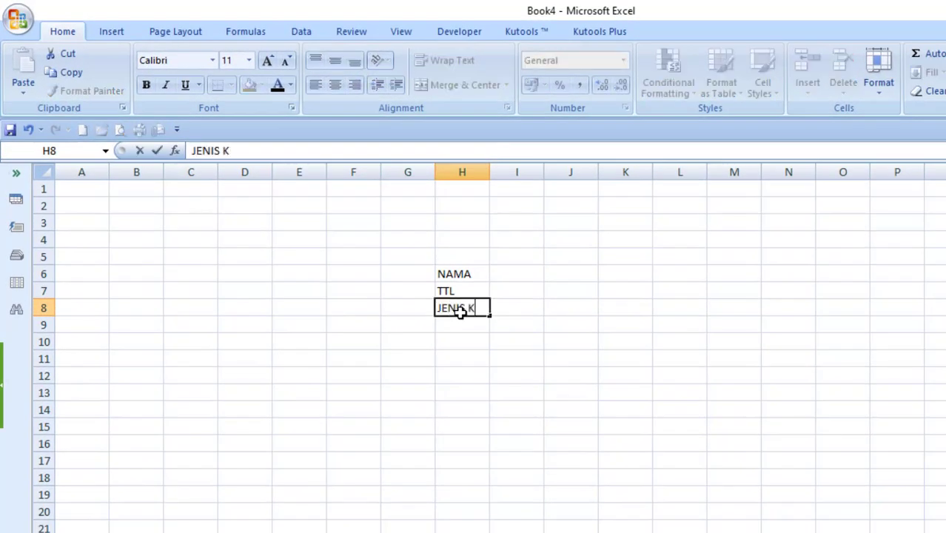
type("ELAMIN")
key("Return")
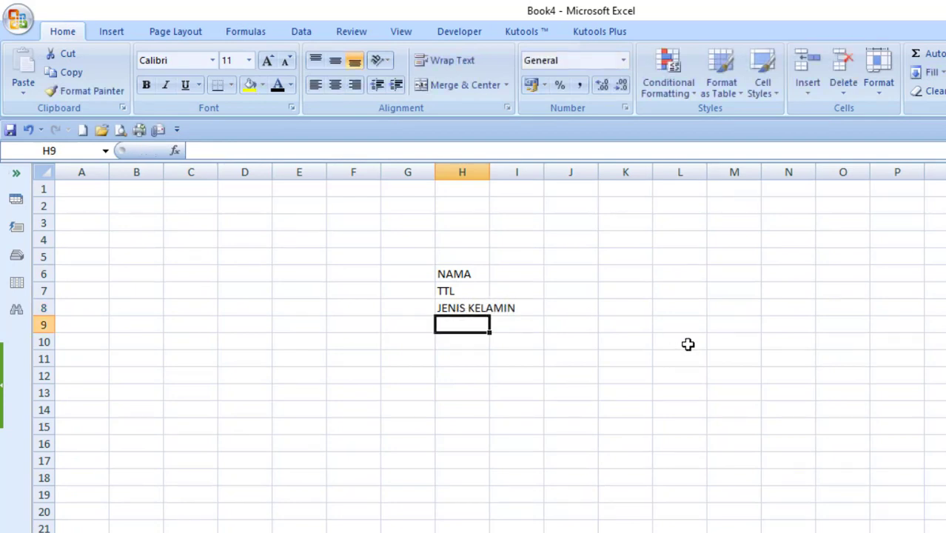
Continue the label list with KELAS, NIS, NISN and ALAMAT in cells H9 to H12
type("KELAS")
key("Return")
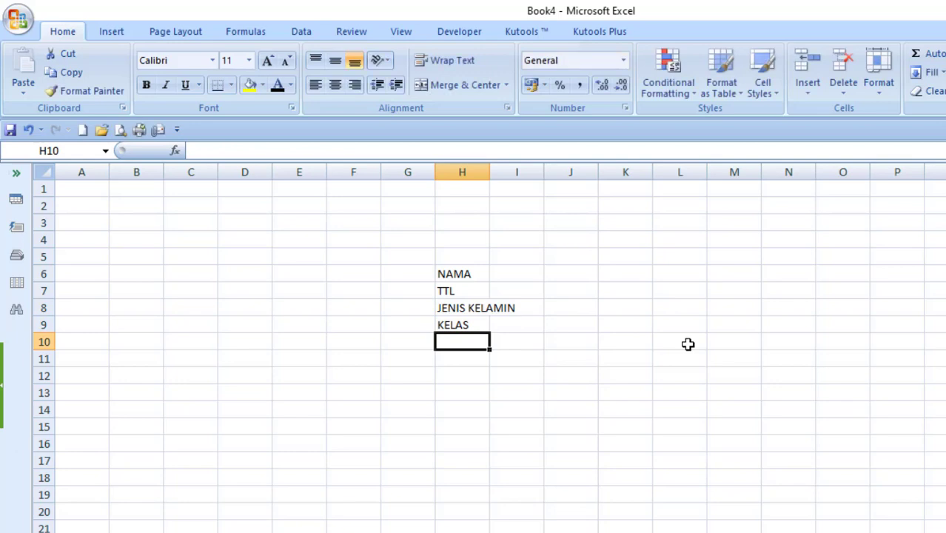
type("NIS")
key("Return")
type("NIS")
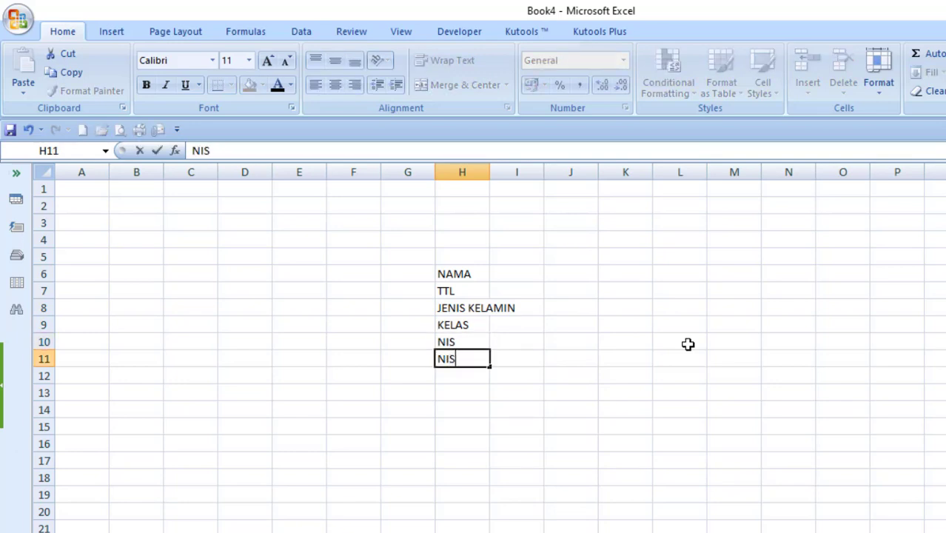
key("Return")
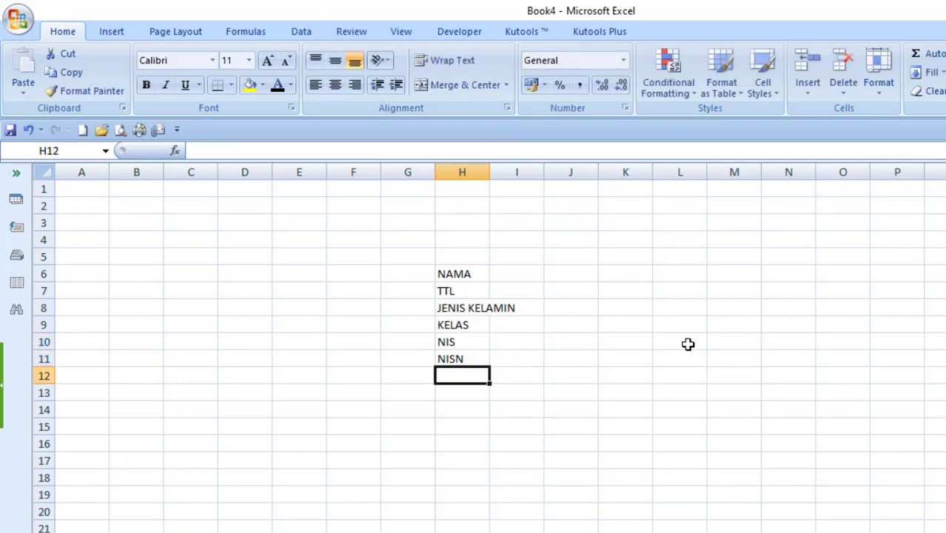
type("ALAMAT")
key("Return")
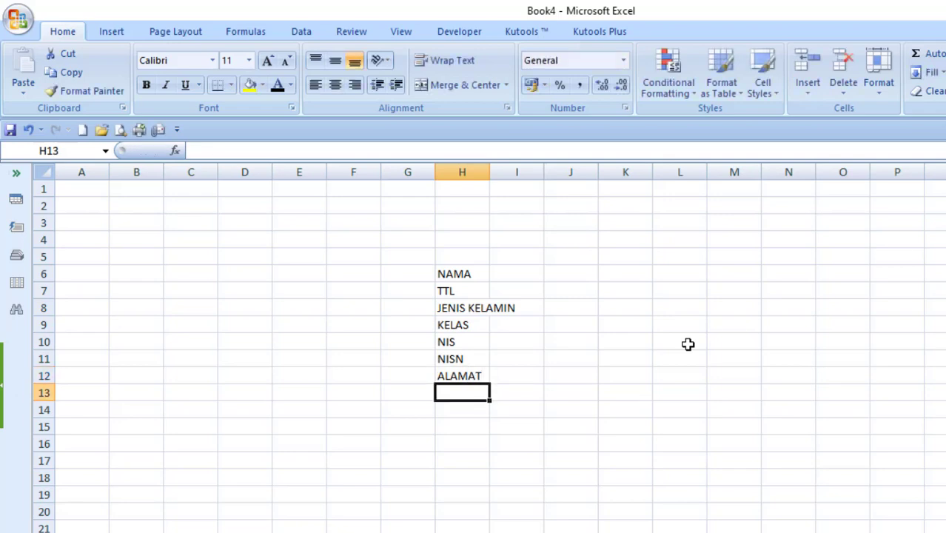
Widen column H to fit its labels with column I kept narrow, and fill cells I6 to I12 with ":"
left_click_drag(491, 172, 532, 183)
left_click(524, 274)
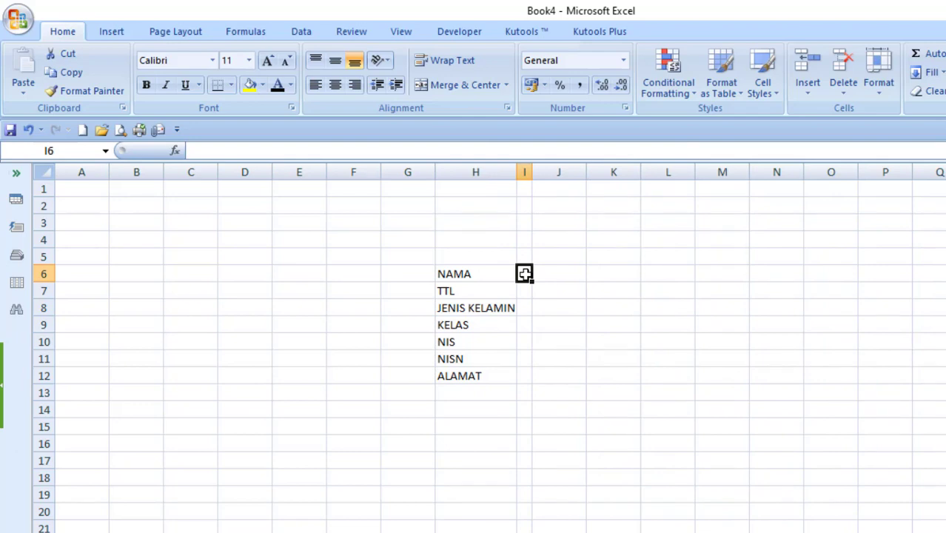
type(":")
key("Return")
left_click(524, 273)
left_click_drag(532, 279, 521, 381)
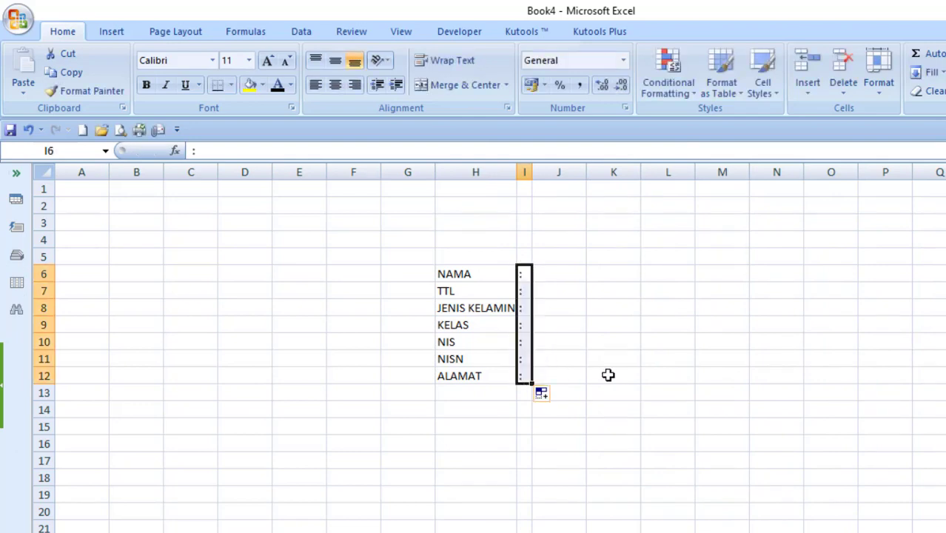
Center the colons horizontally in cells I6 to I13
left_click(608, 375)
left_click_drag(526, 275, 525, 394)
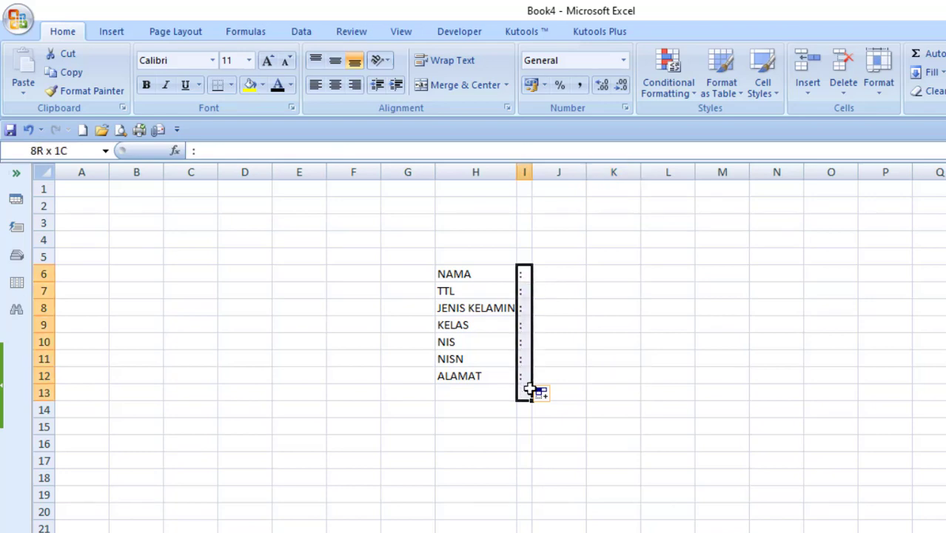
left_click(335, 84)
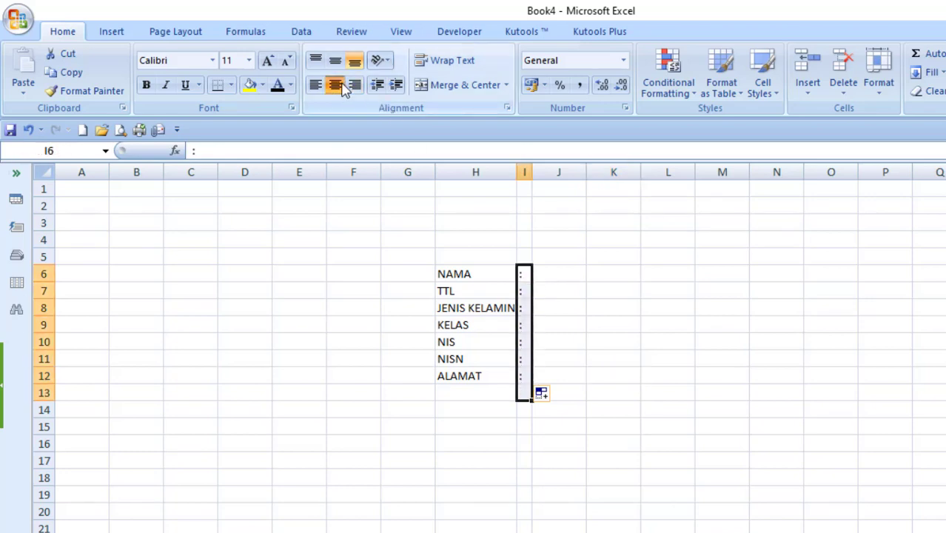
left_click(571, 272)
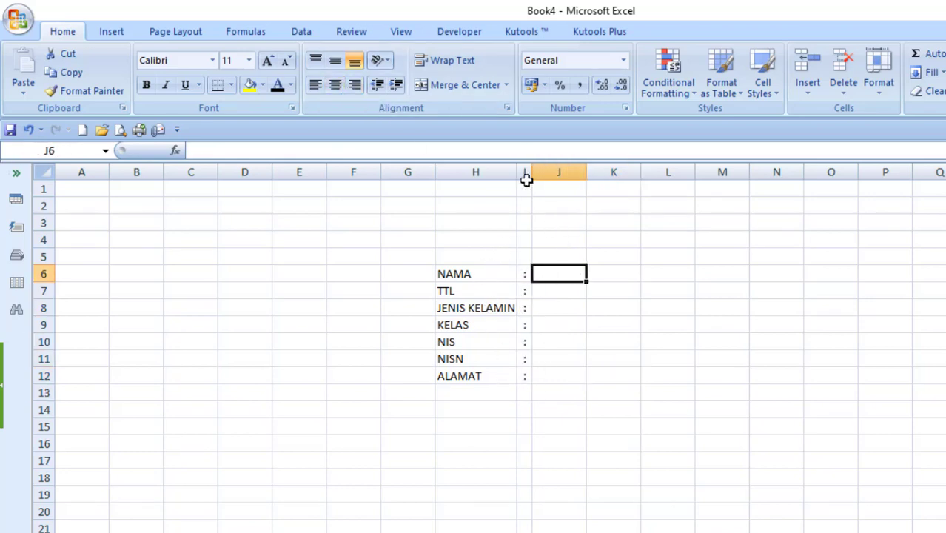
Widen column H further to leave a clear gap between the labels and the colons
left_click_drag(517, 172, 538, 171)
left_click_drag(544, 279, 544, 376)
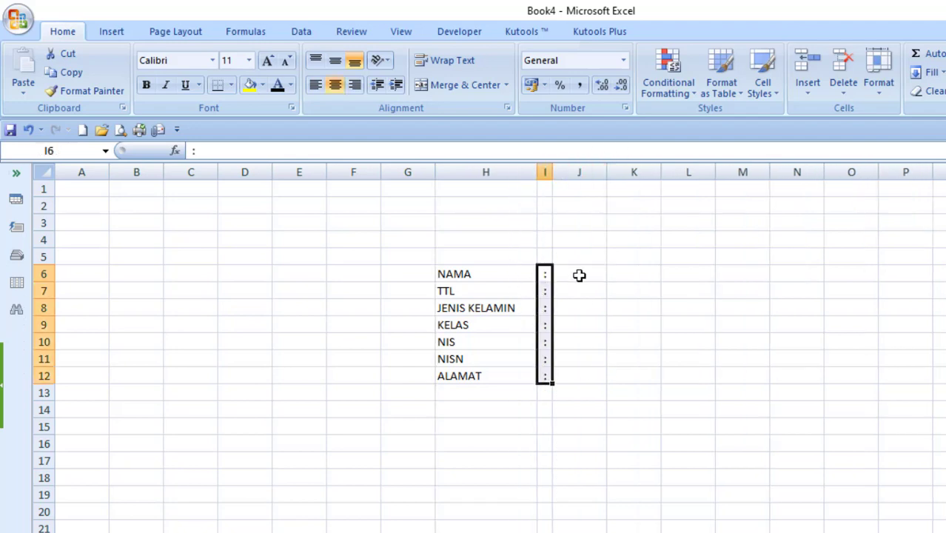
left_click_drag(535, 175, 591, 185)
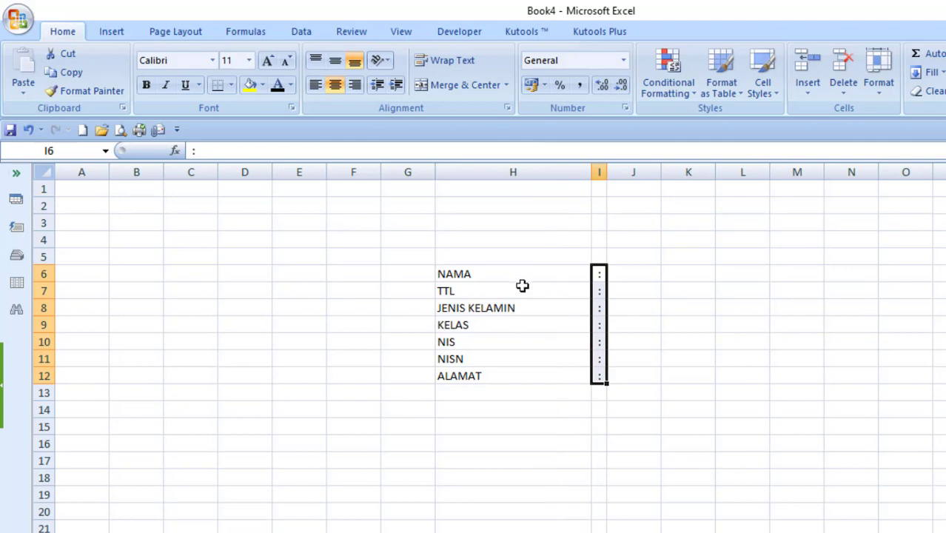
Select the labels in cells H6 to H12, from NAMA to ALAMAT
left_click(522, 279)
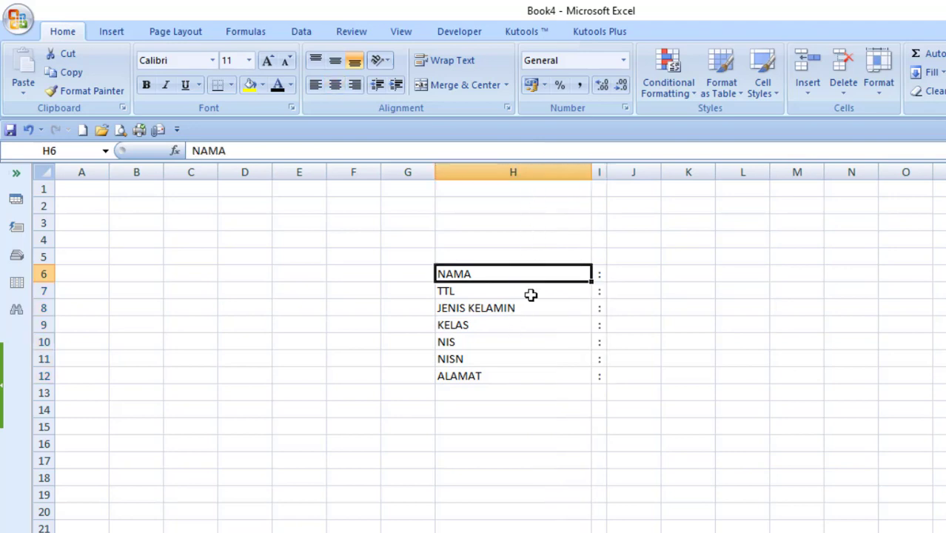
left_click_drag(526, 275, 522, 383)
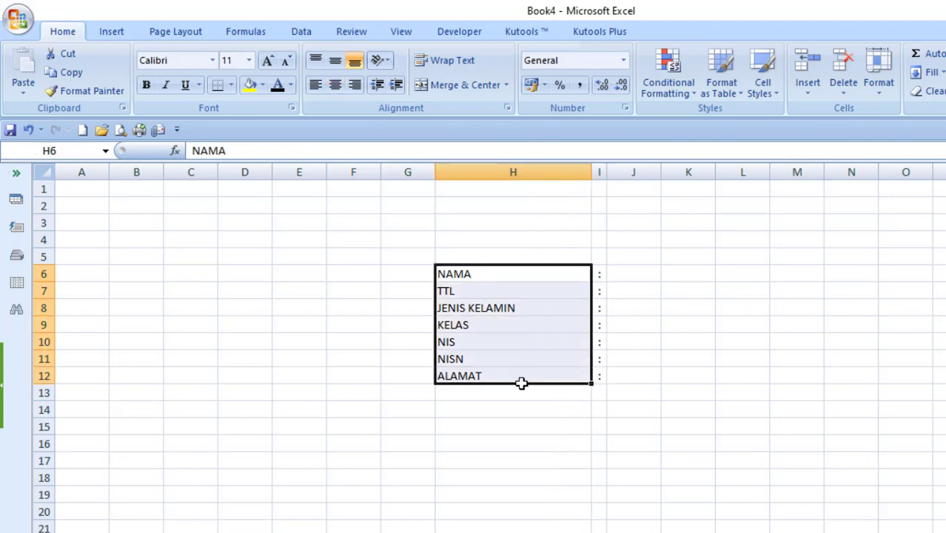
left_click(631, 352)
left_click(600, 273)
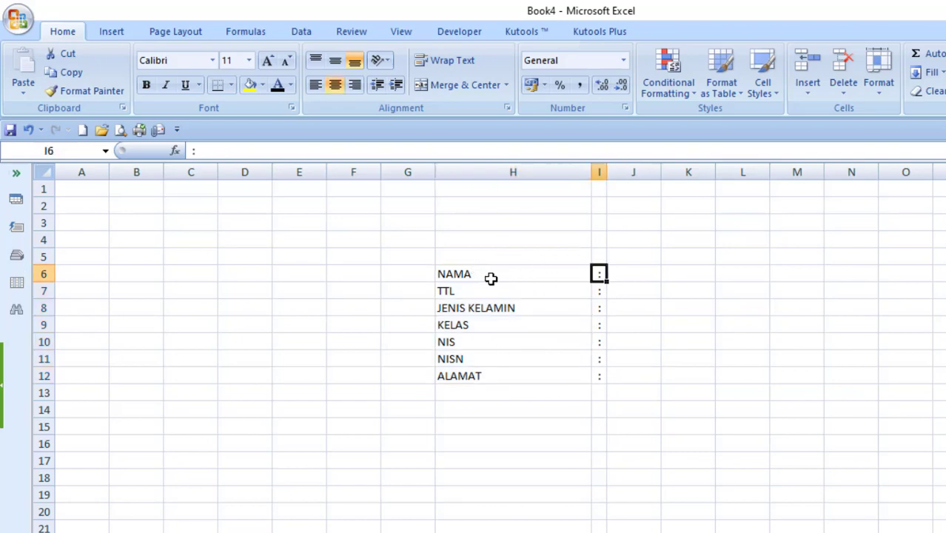
left_click(491, 278)
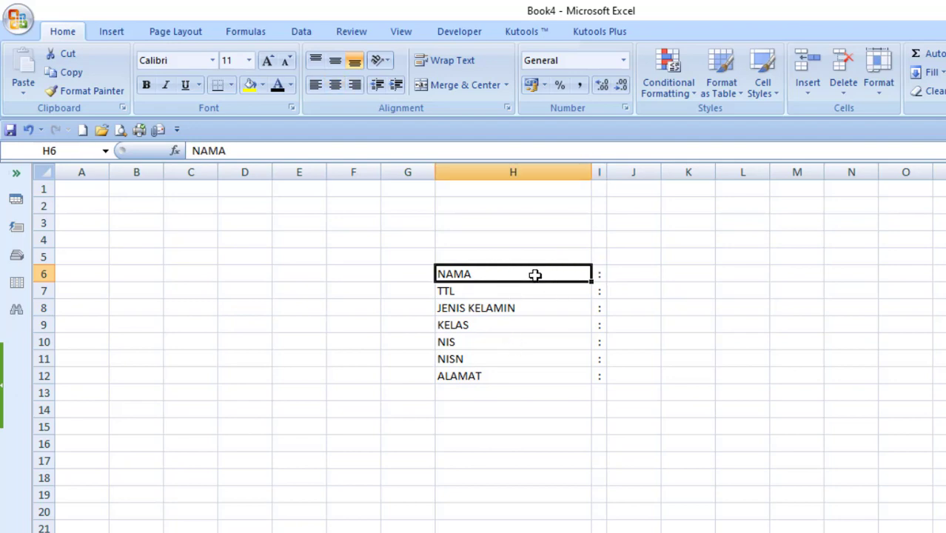
left_click_drag(526, 274, 525, 374)
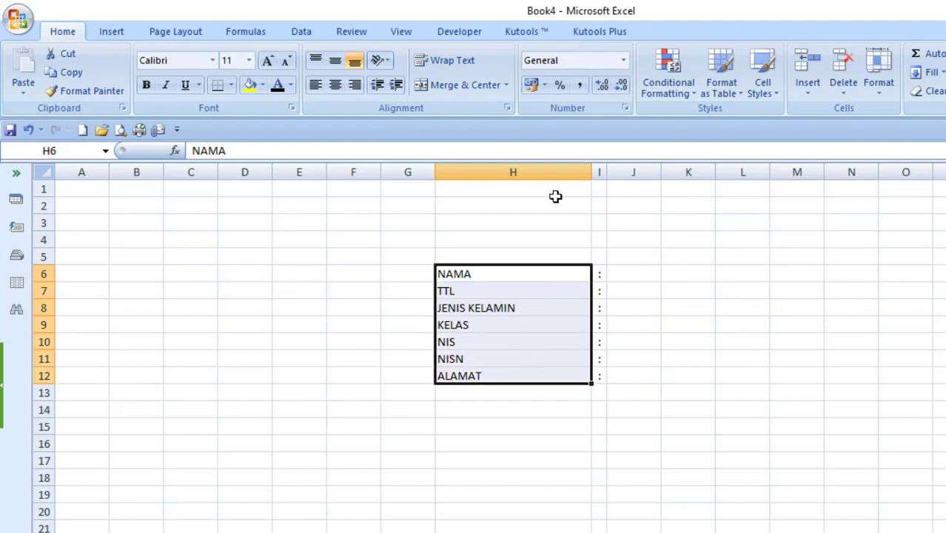
left_click(508, 111)
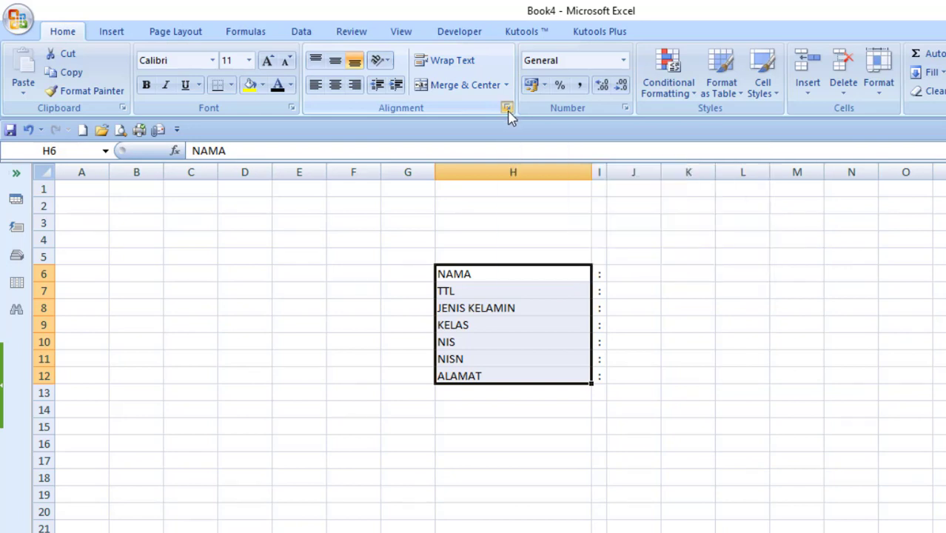
left_click(533, 165)
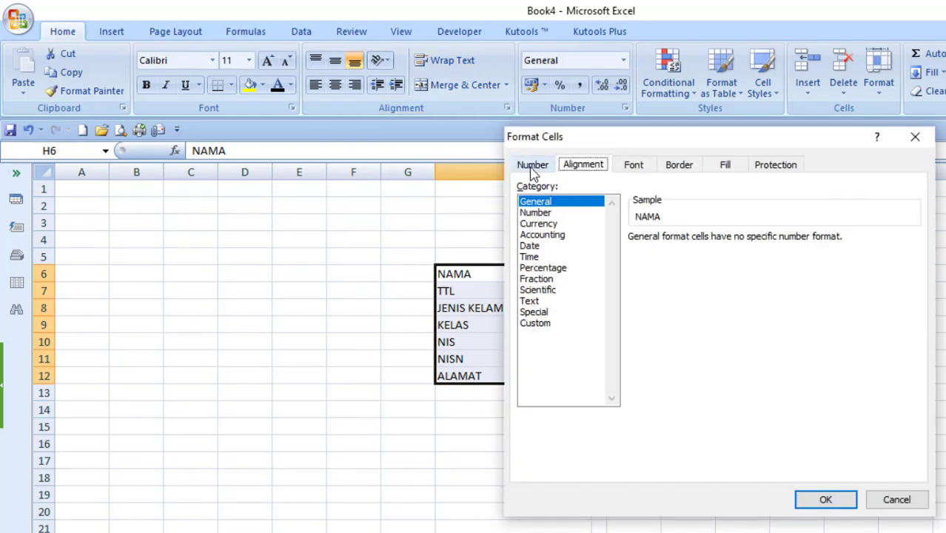
left_click(915, 138)
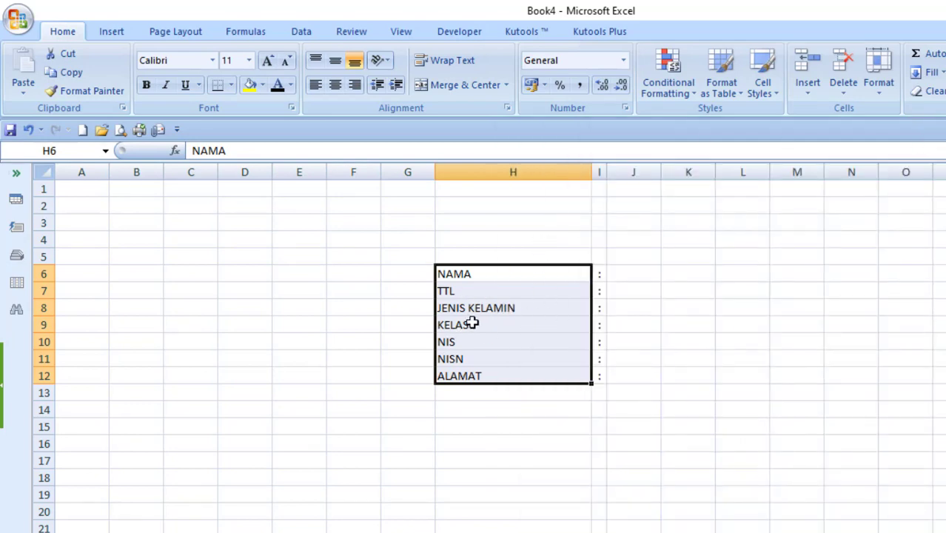
Bring up the cell formatting settings for the selected labels H6 to H12 and choose the Custom number category
right_click(471, 323)
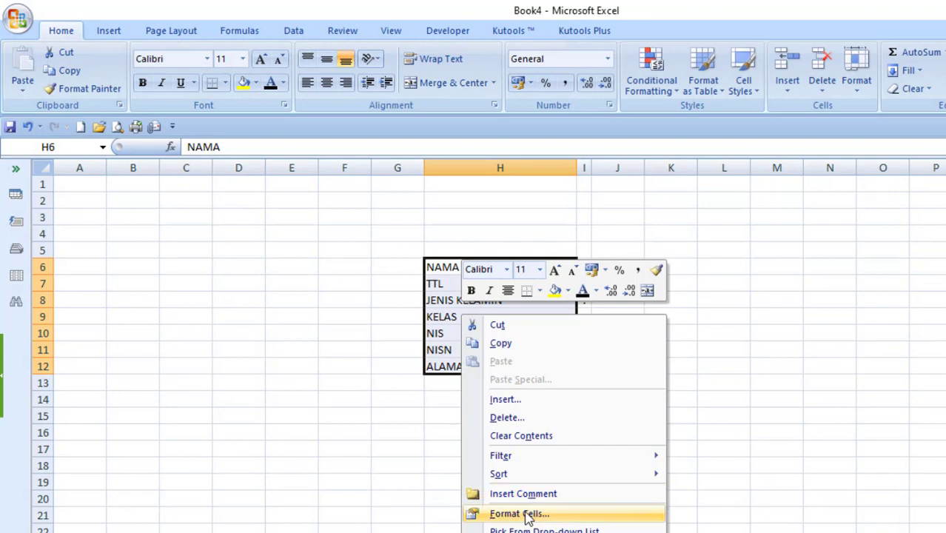
left_click(535, 513)
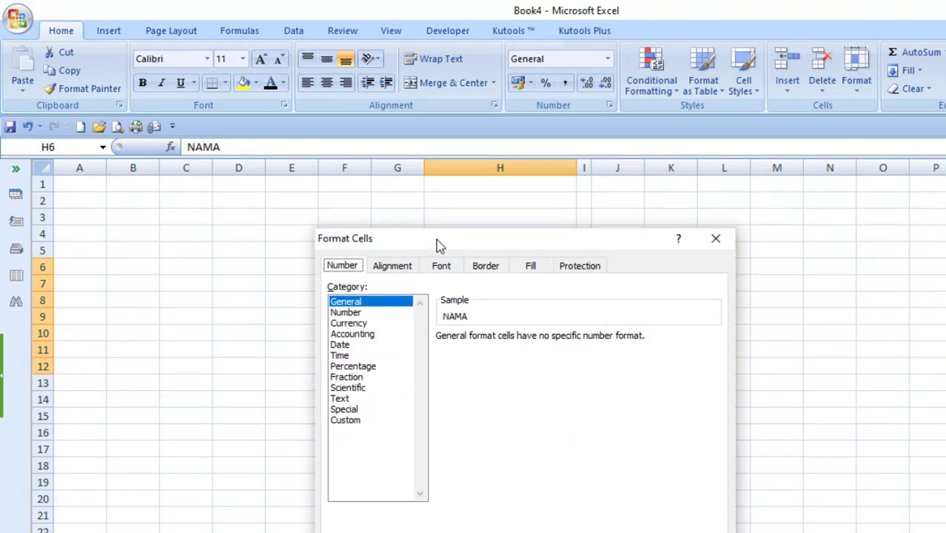
left_click_drag(436, 245, 628, 124)
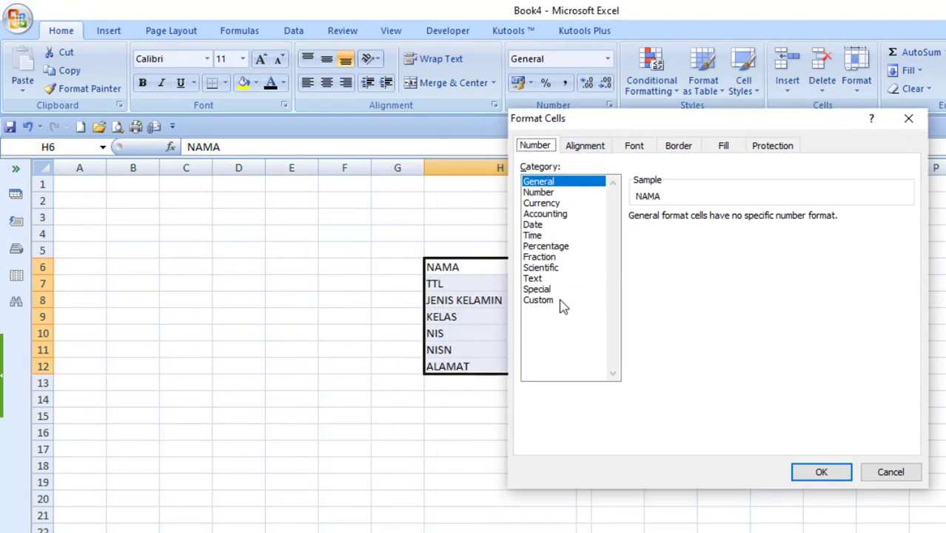
left_click(537, 301)
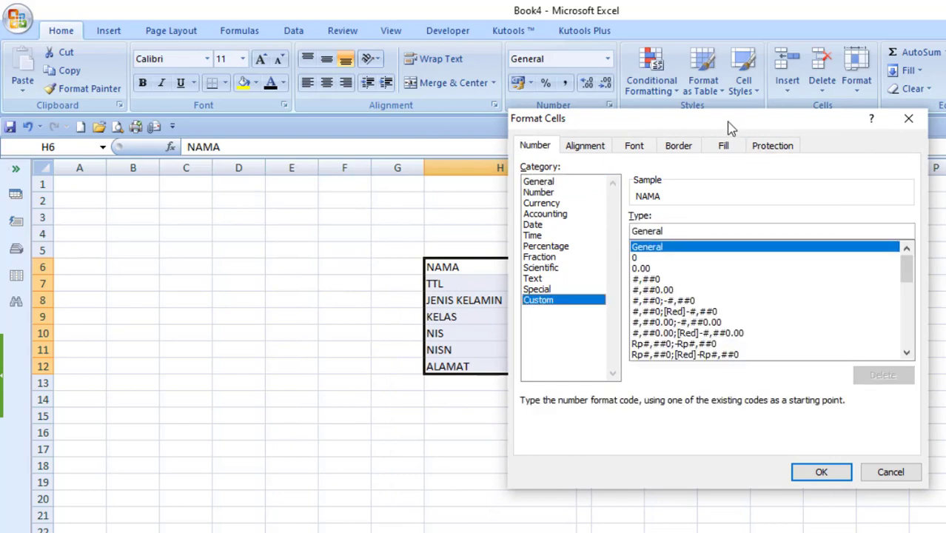
left_click_drag(713, 127, 872, 135)
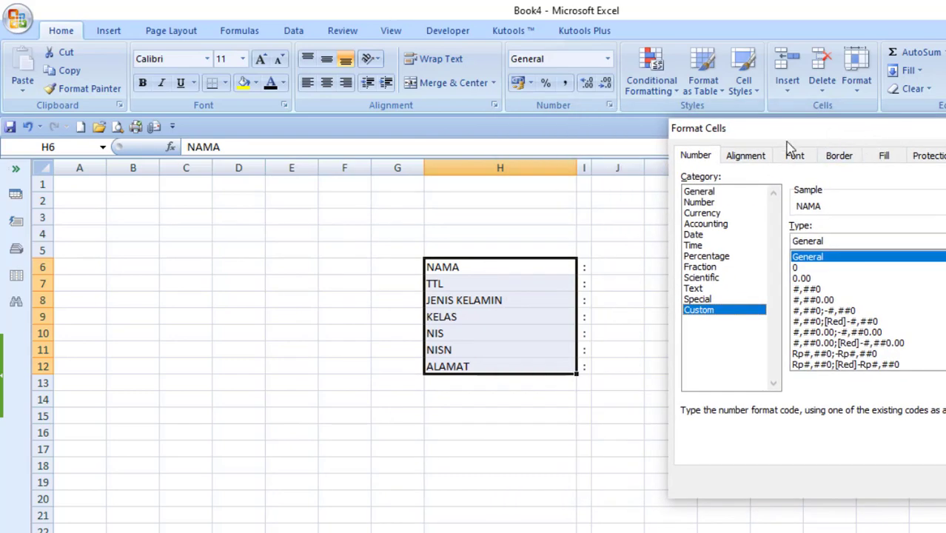
mouse_move(788, 145)
left_mouse_down()
mouse_move(720, 144)
mouse_move(785, 139)
left_mouse_up()
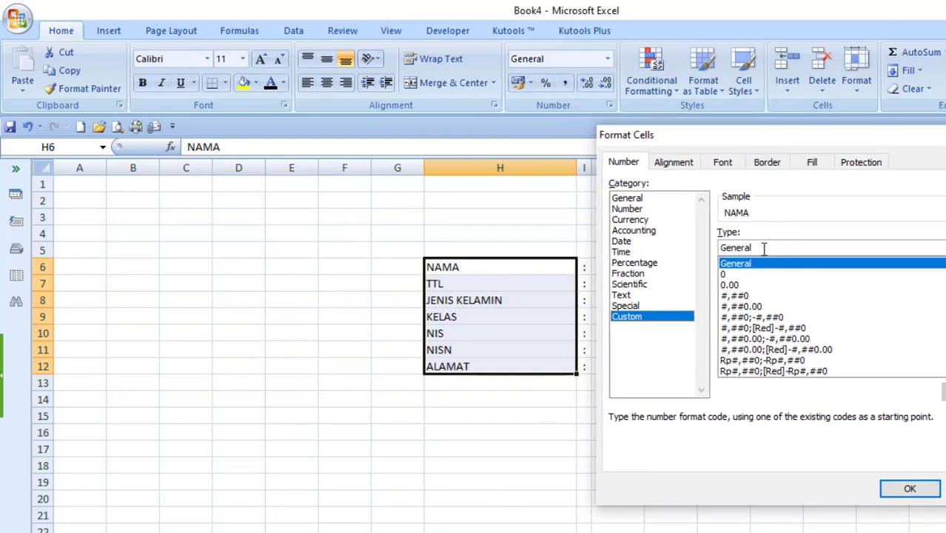
Replace the General format code with @ * ":" and apply it to the labels in H6 to H12
left_click_drag(761, 249, 722, 248)
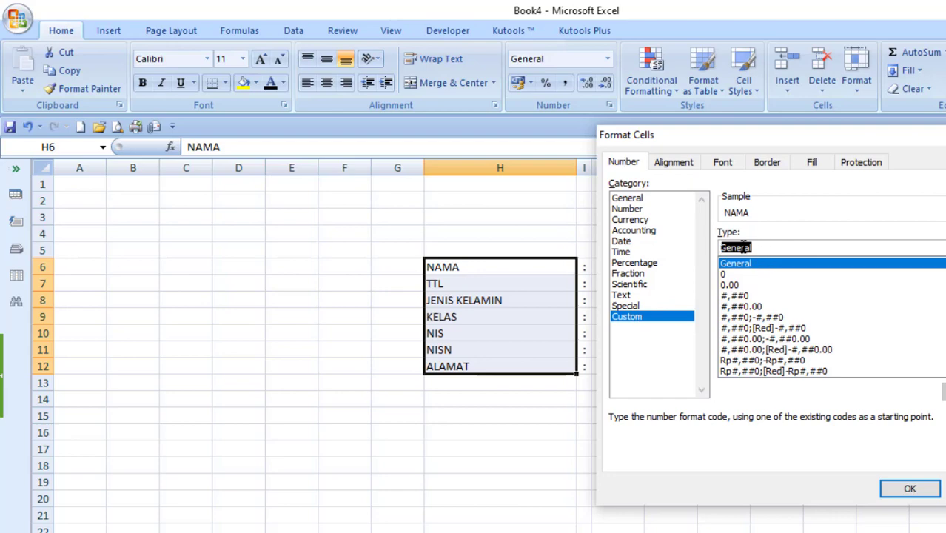
left_click(756, 246)
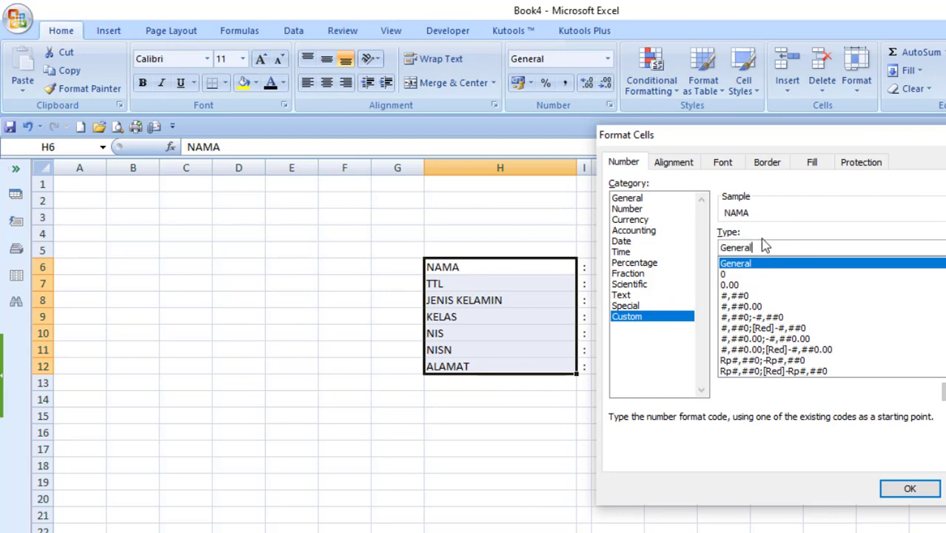
left_click_drag(769, 249, 719, 247)
key("BackSpace")
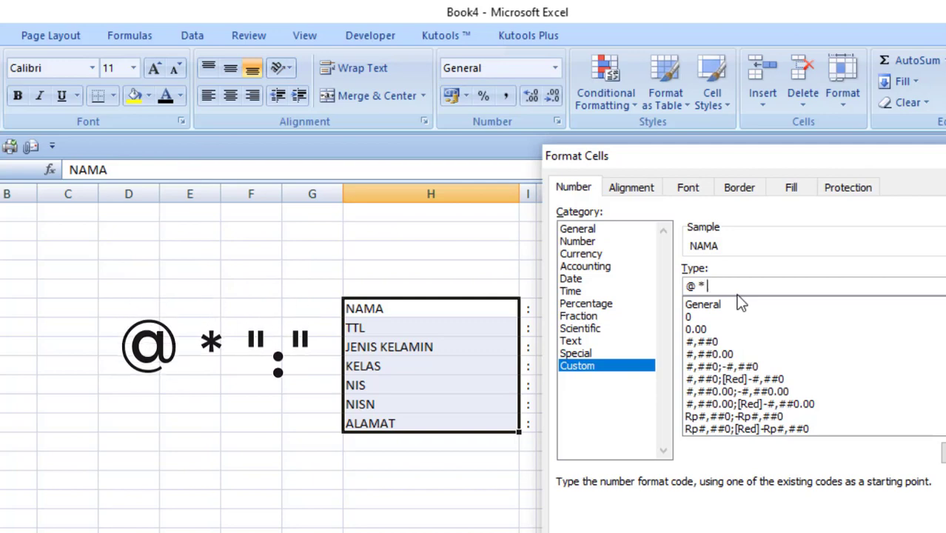
type("\"")
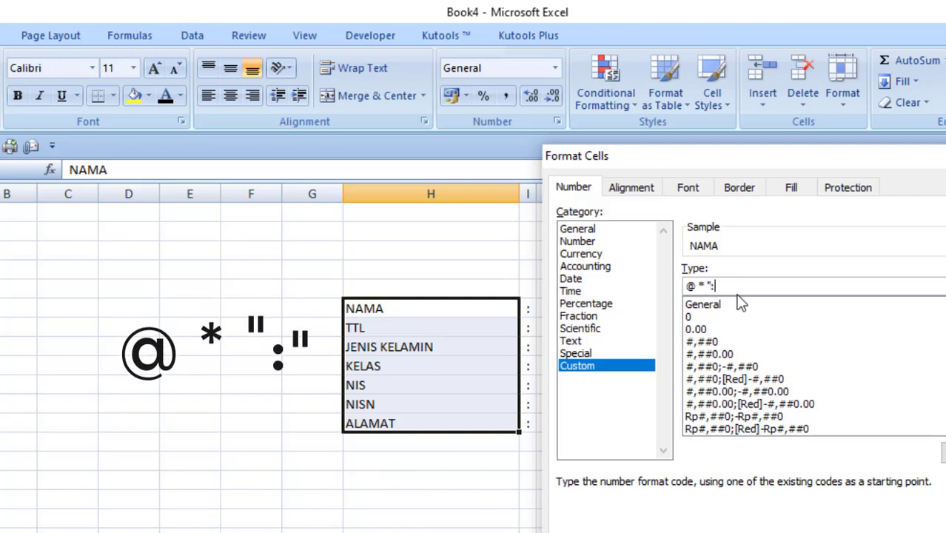
type(":")
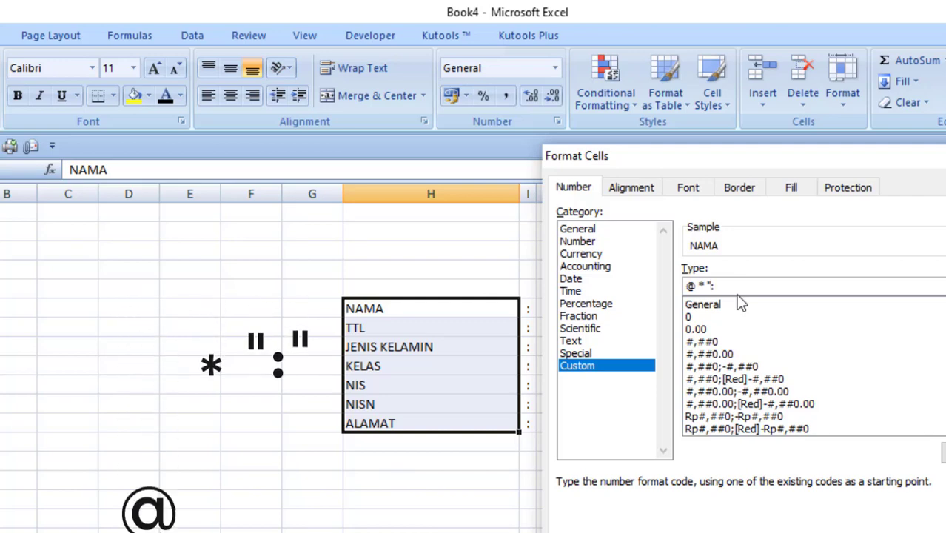
type("\"")
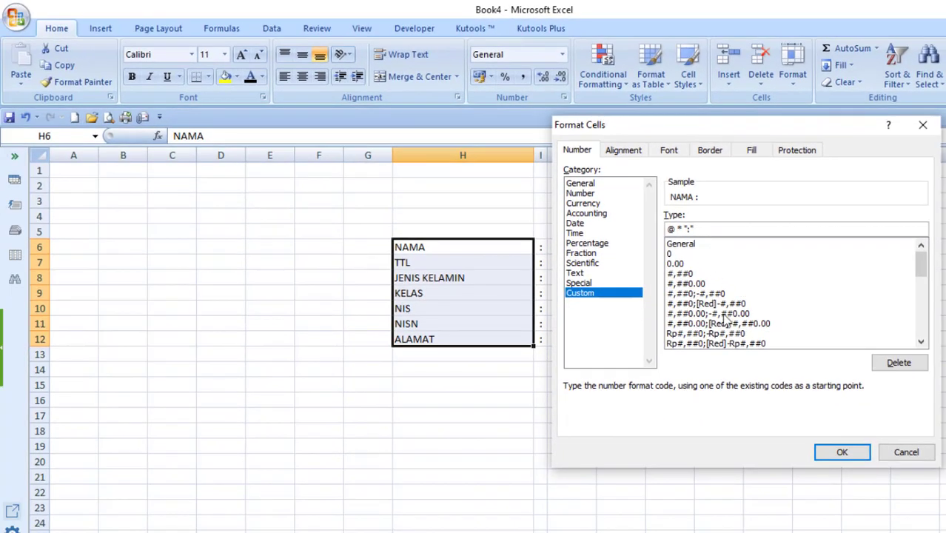
left_click(840, 451)
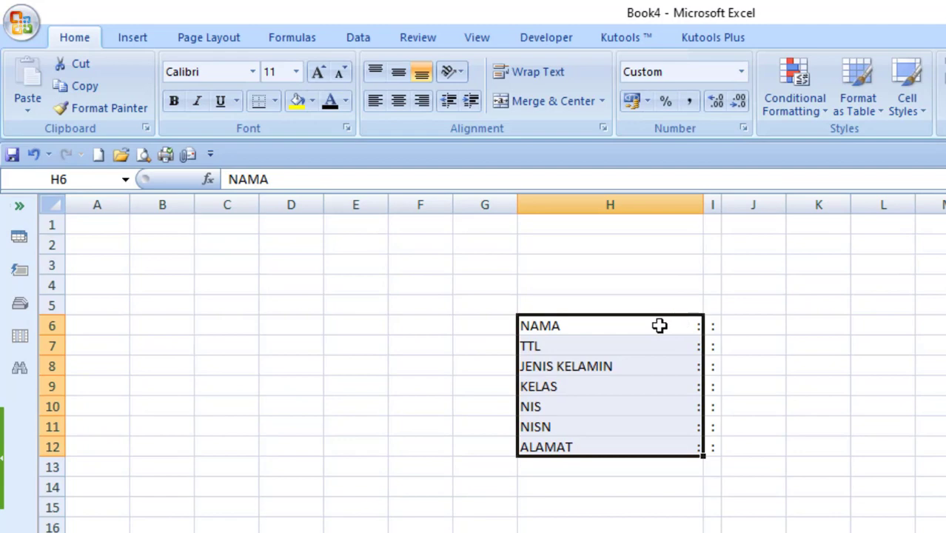
Widen column I to set its typed colons apart from the formatted colons in column H
left_click(609, 300)
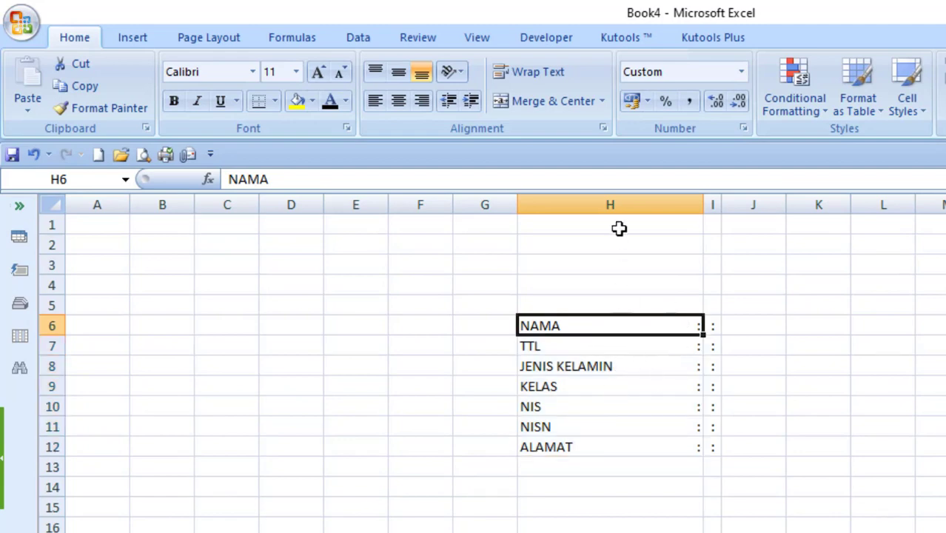
left_click(607, 387)
left_click(610, 333)
left_click(624, 385)
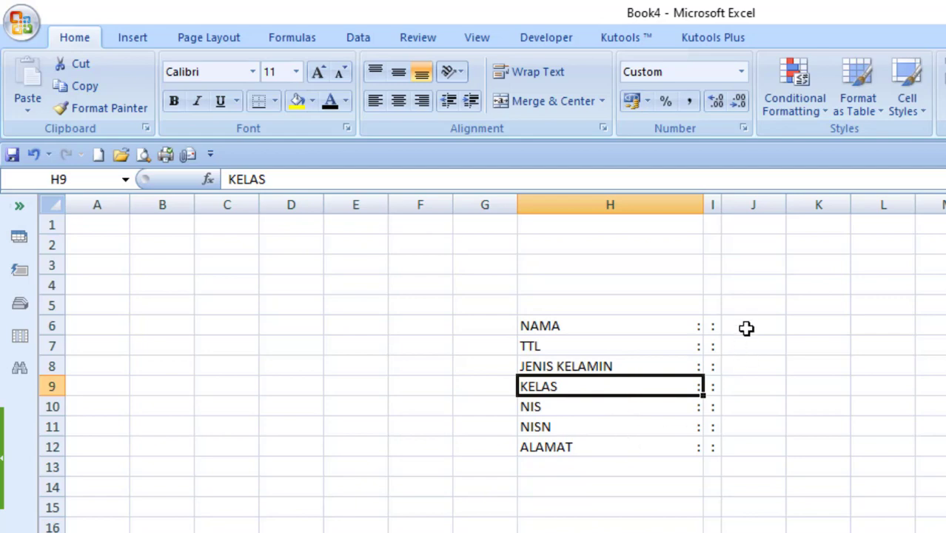
left_click_drag(716, 287, 720, 433)
left_click(729, 343)
left_click_drag(722, 207, 767, 232)
Compare the actual contents of the typed colon cells in column I with those of the formatted label cells in column H
left_click(742, 327)
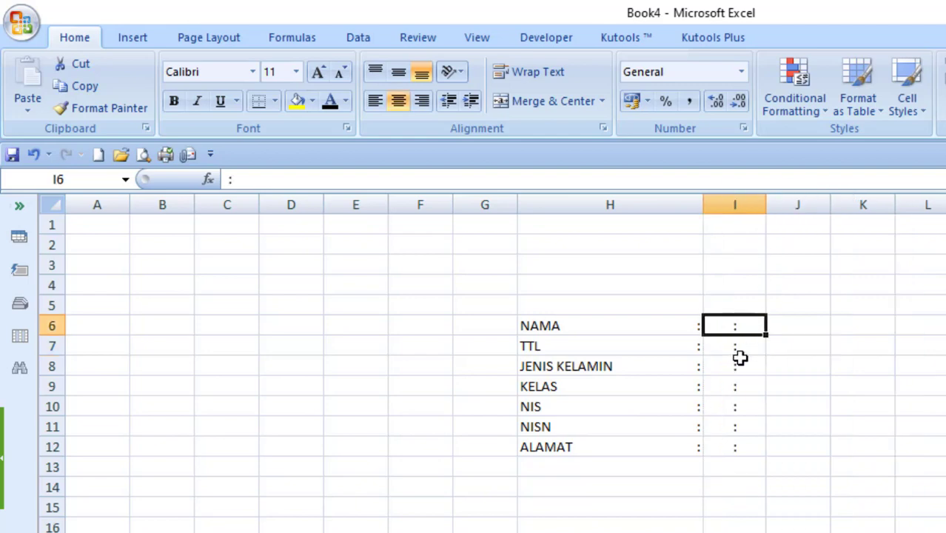
left_click(684, 324)
left_click(742, 348)
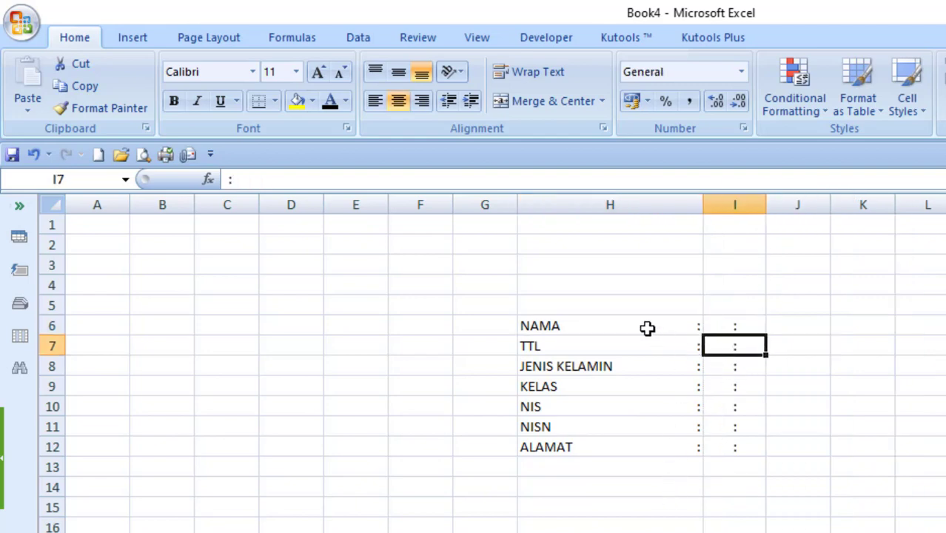
left_click(648, 328)
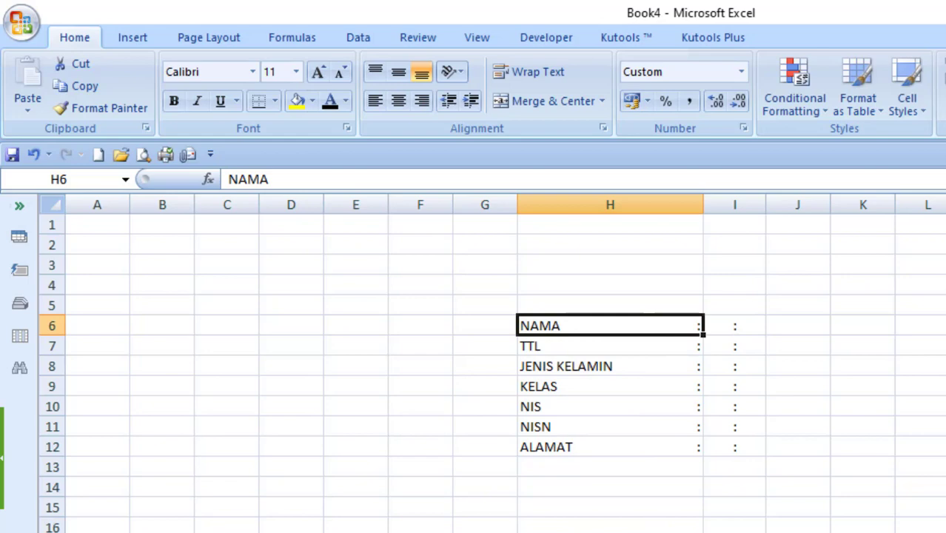
left_click(616, 483)
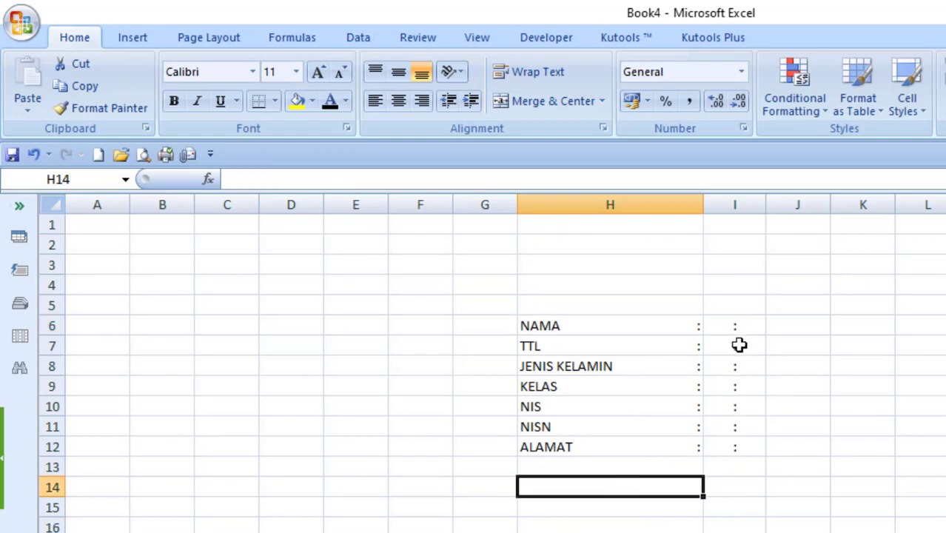
left_click(739, 368)
left_click(646, 448)
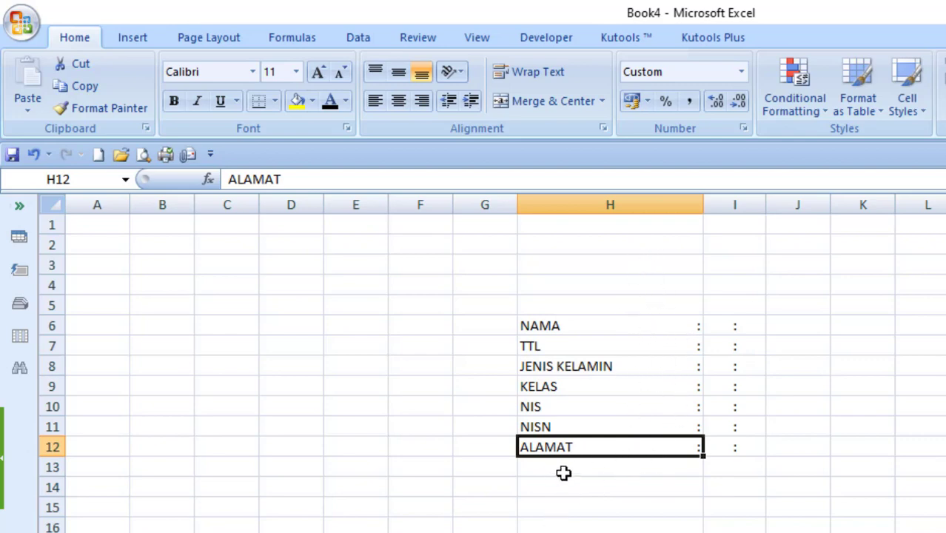
Apply the custom number format @ * ":" to the whole range H4 to H21
left_click(622, 287)
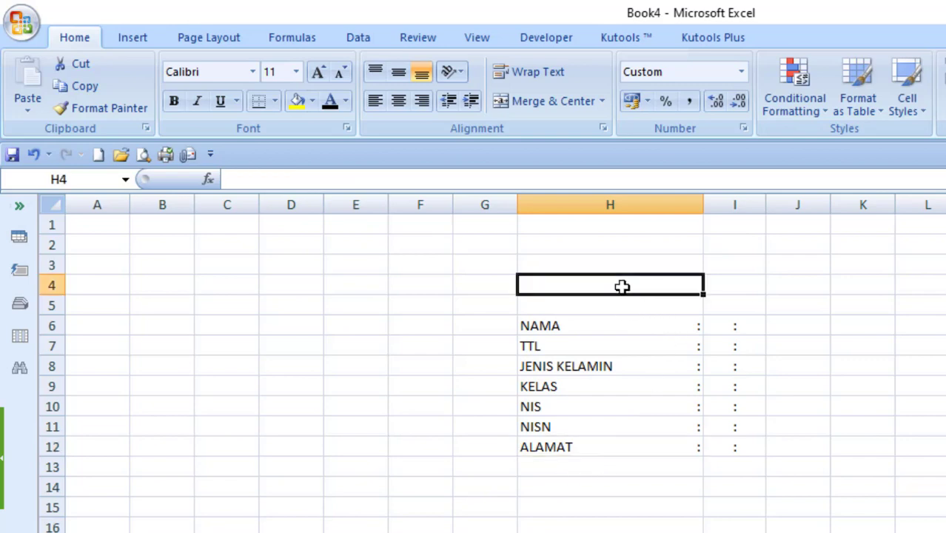
left_click_drag(622, 286, 614, 529)
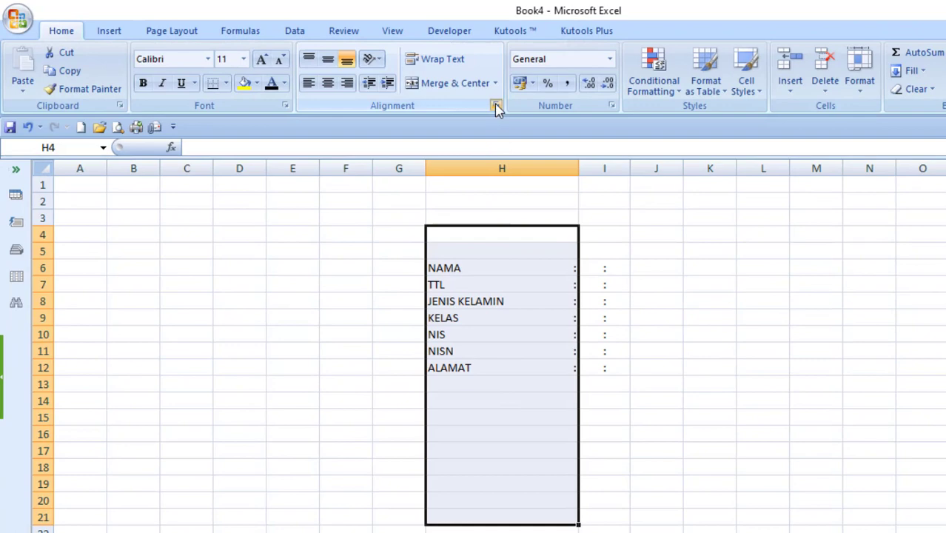
left_click(496, 107)
left_click(528, 163)
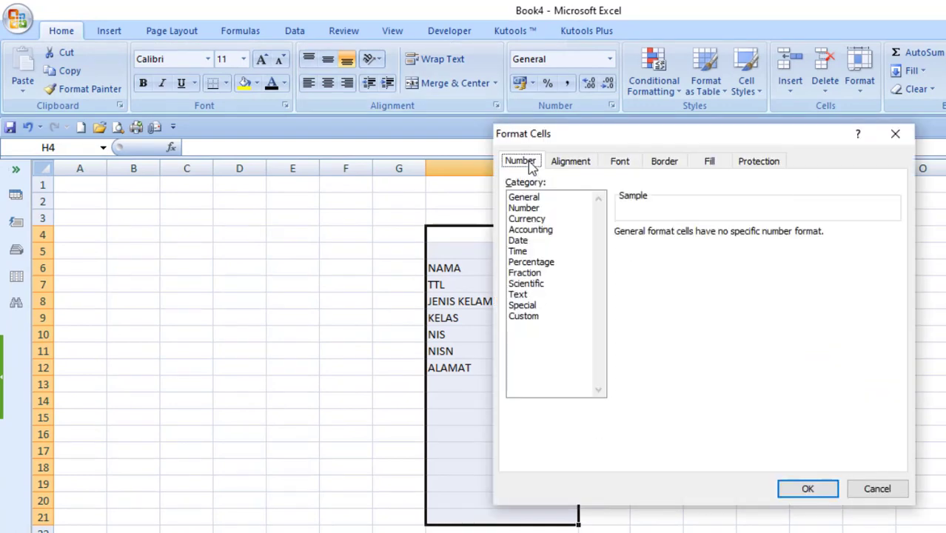
left_click(527, 317)
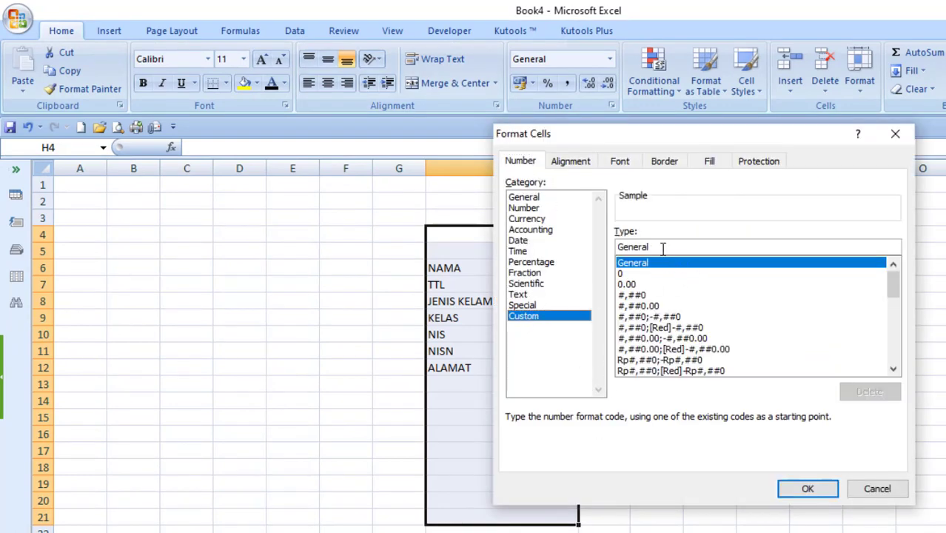
left_click_drag(662, 249, 611, 248)
type("@")
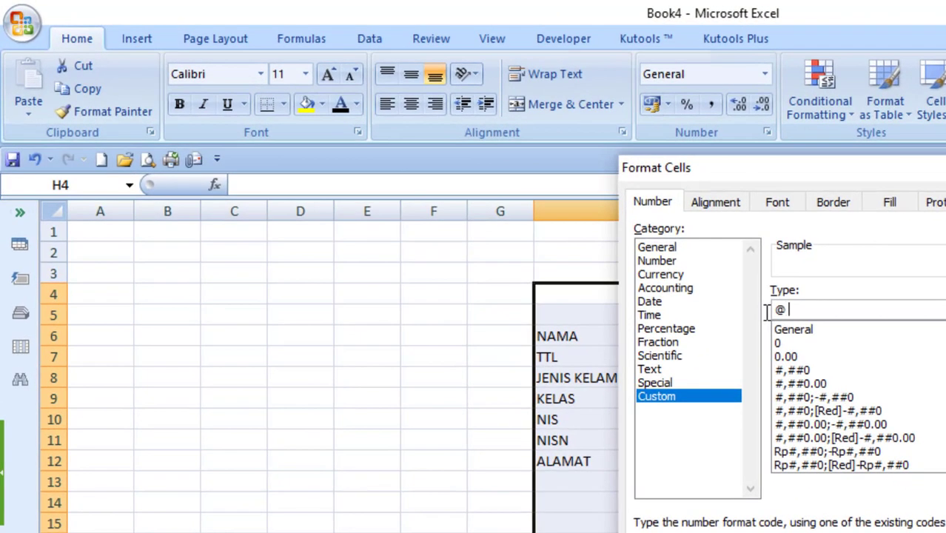
type("*\":\"")
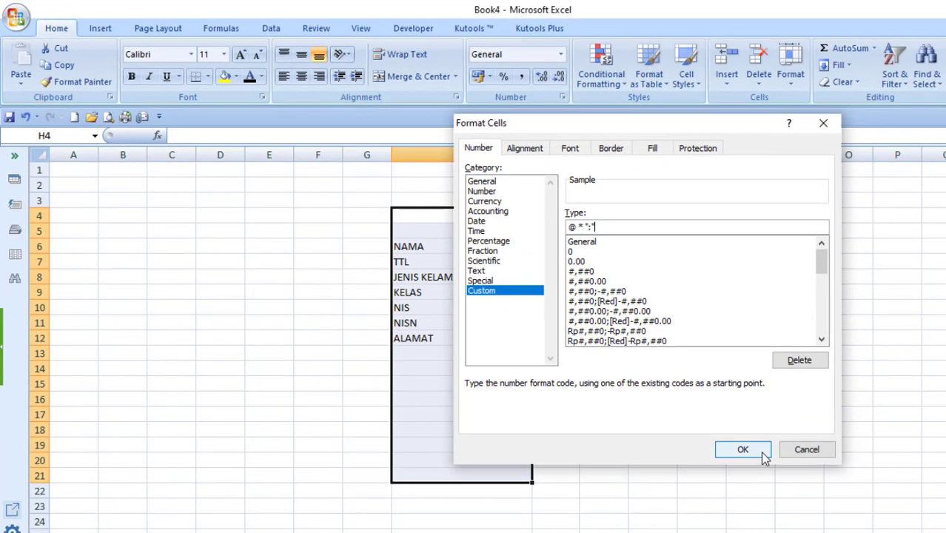
left_click(778, 449)
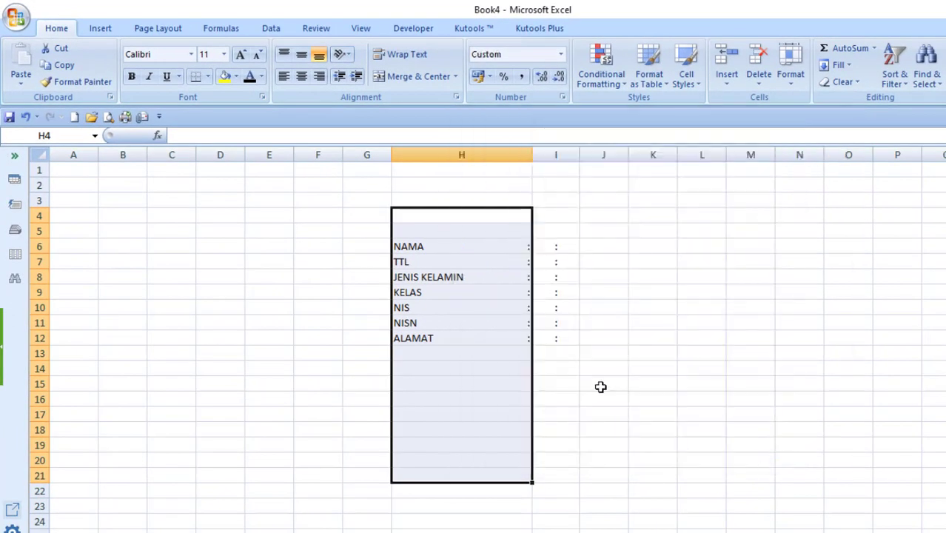
Enter the label NO HP in cell H14 and check the cell's actual contents
left_click(449, 362)
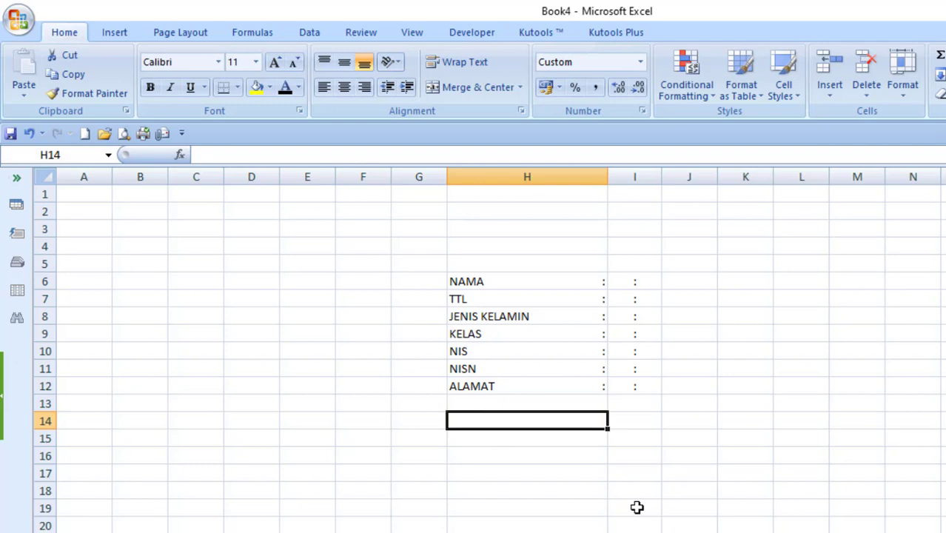
type("NO HP")
key("Return")
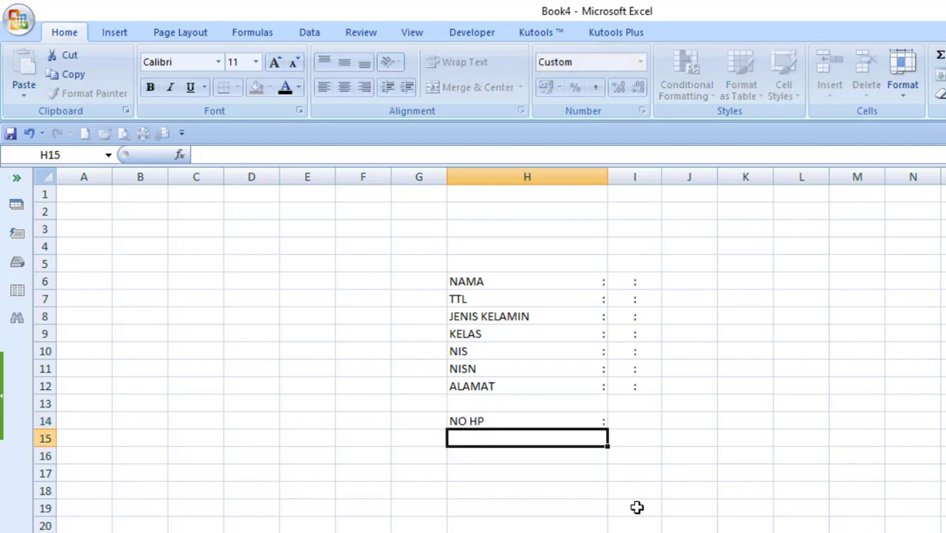
left_click(571, 422)
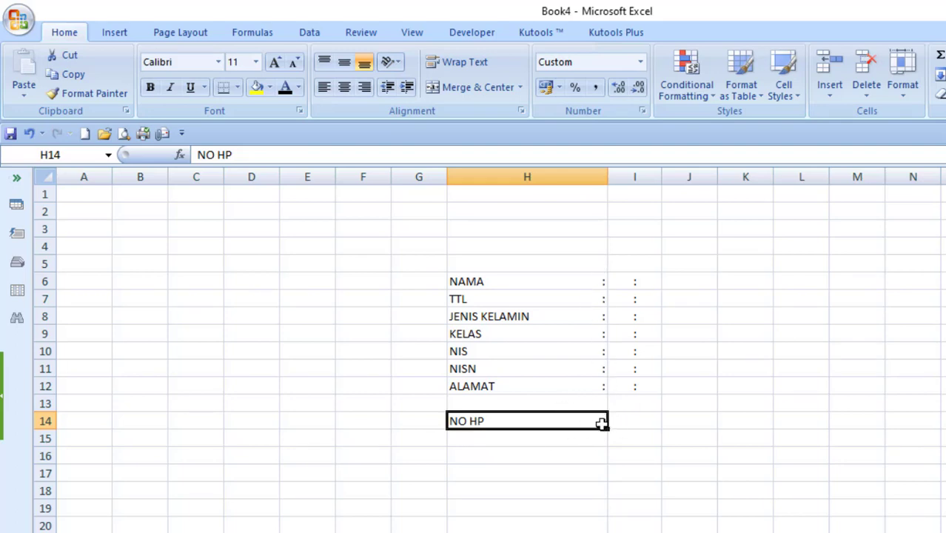
left_click(583, 457)
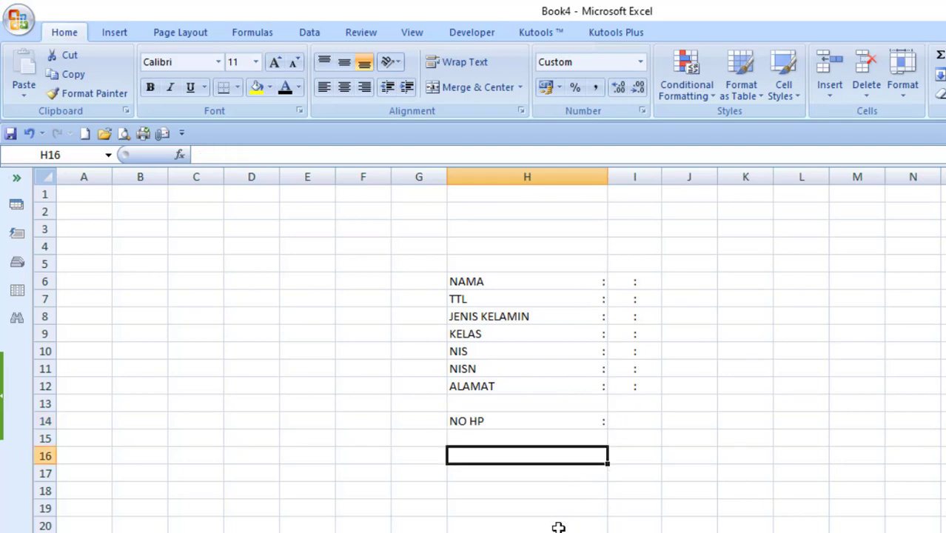